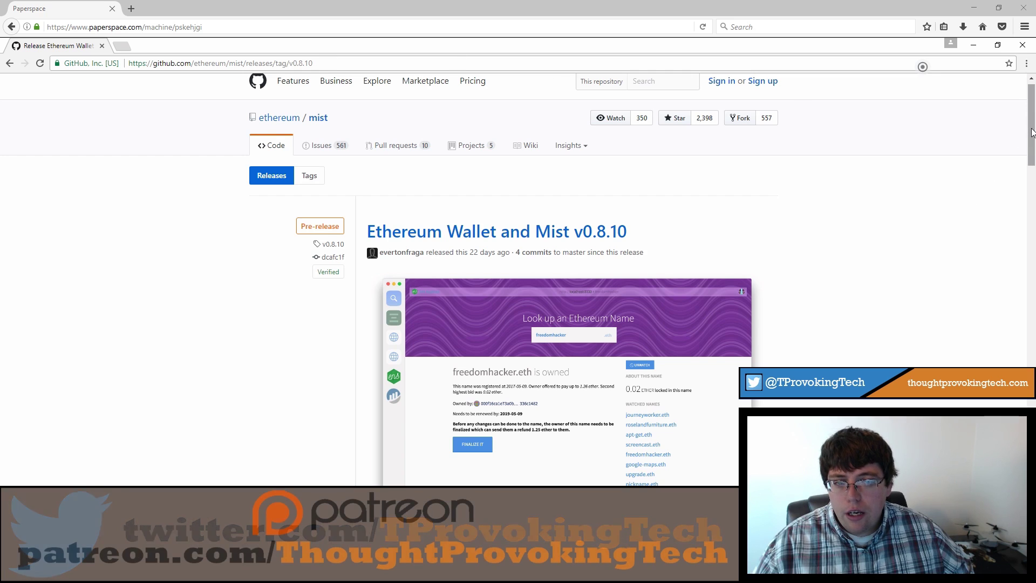
# - Scroll past the v0.8.10 changelog and SHA-256 checksums to the 116 MB and 112 MB installer downloads
pyautogui.scroll(-3, 1029, 270)
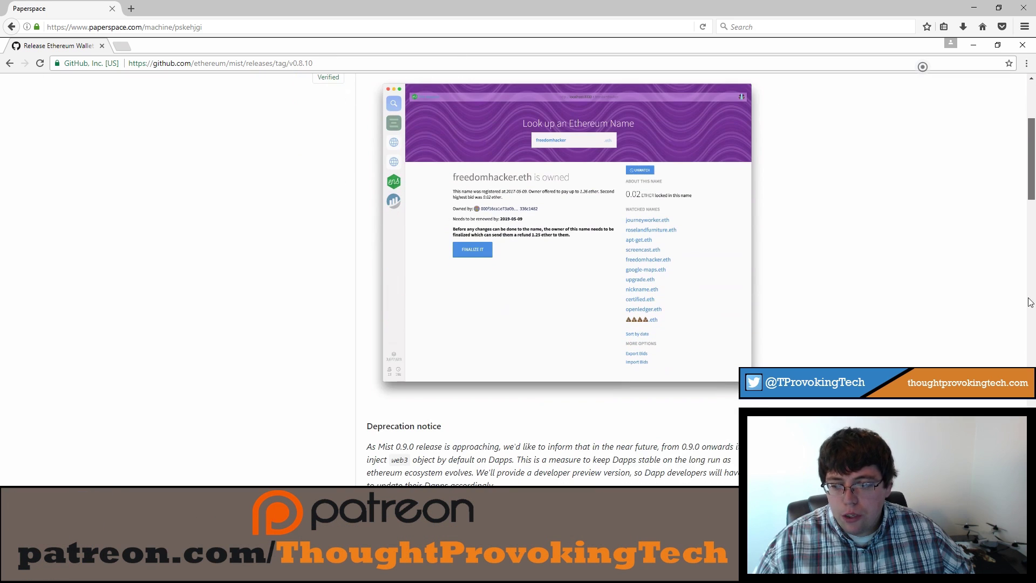
pyautogui.scroll(-10, 1030, 270)
pyautogui.scroll(-15, 540, 280)
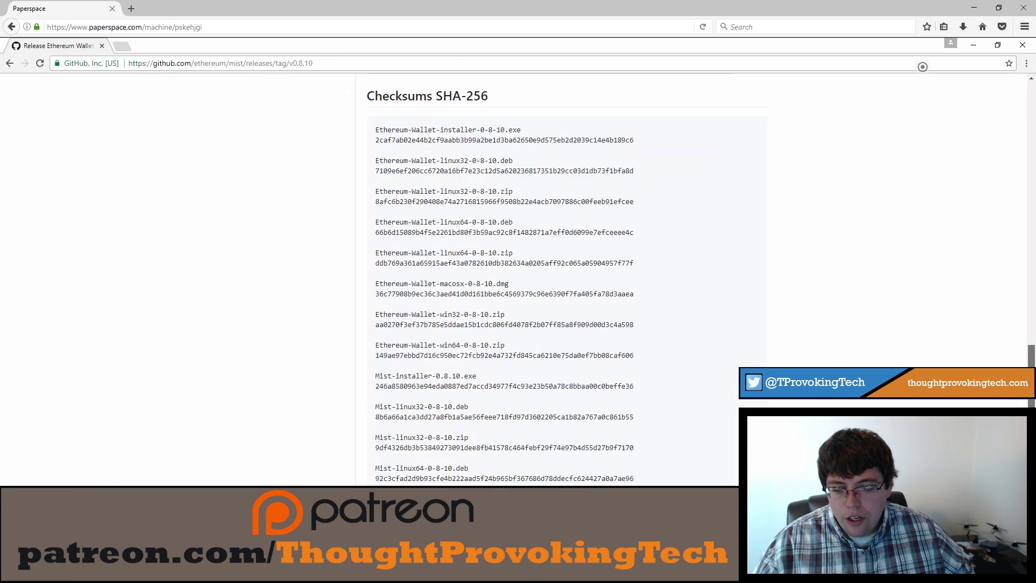
pyautogui.scroll(-1, 566, 275)
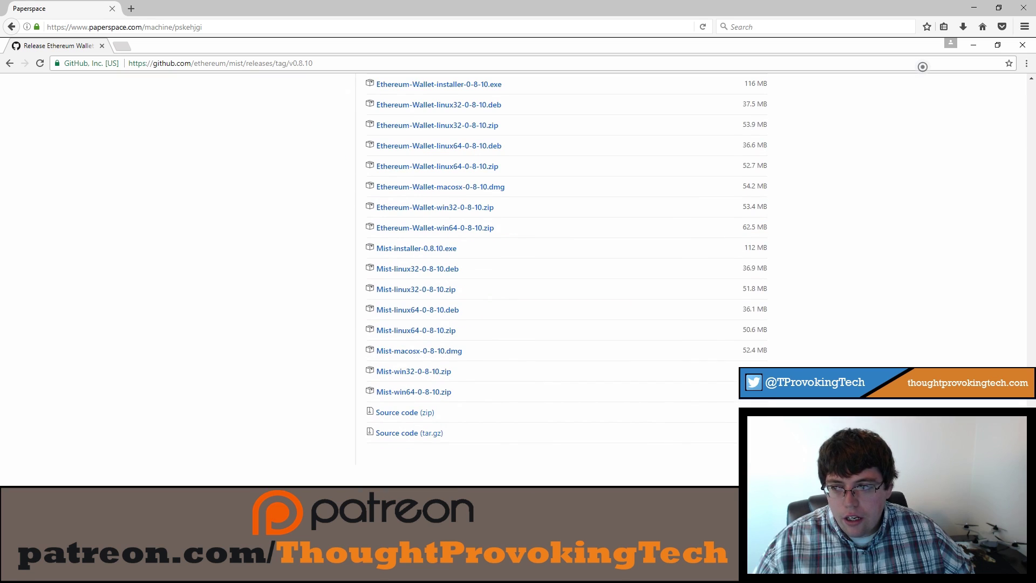
pyautogui.scroll(2, 566, 275)
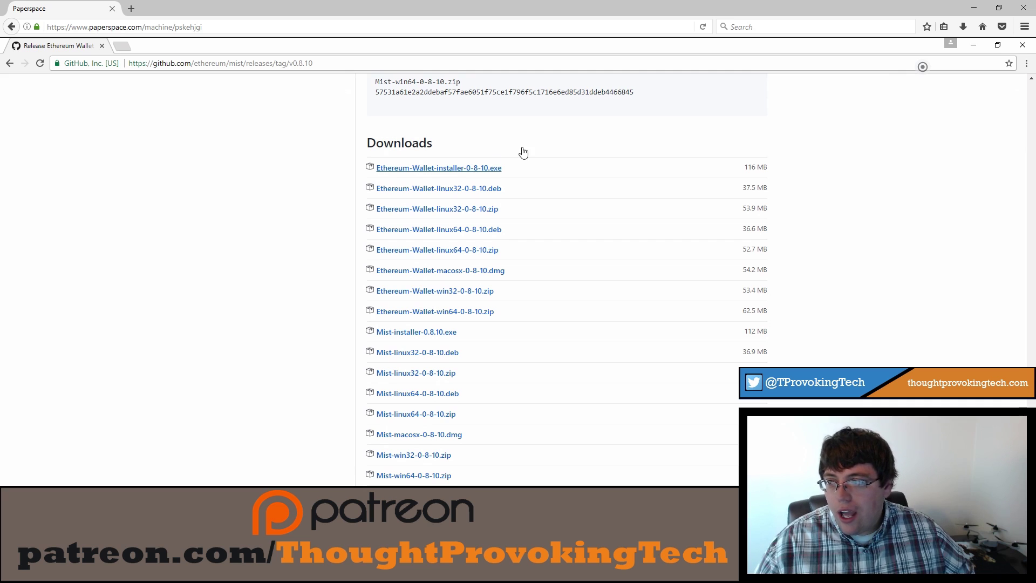
# - Minimize Chrome to reveal the Ethereum Wallet setup window with its network choices
pyautogui.click(974, 49)
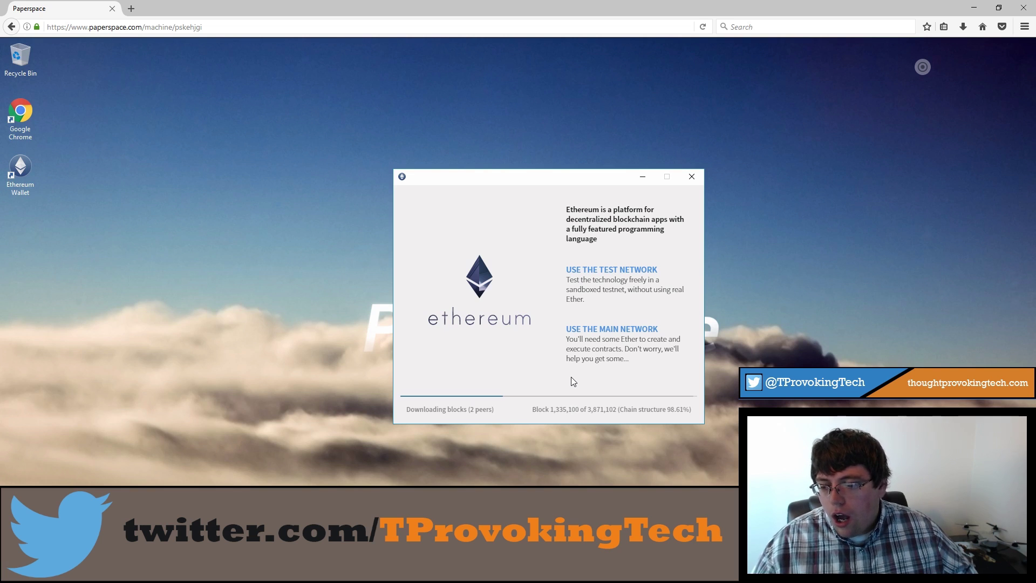
# - Choose the main network, skip the wallet file import, and enter the account password twice
pyautogui.click(633, 331)
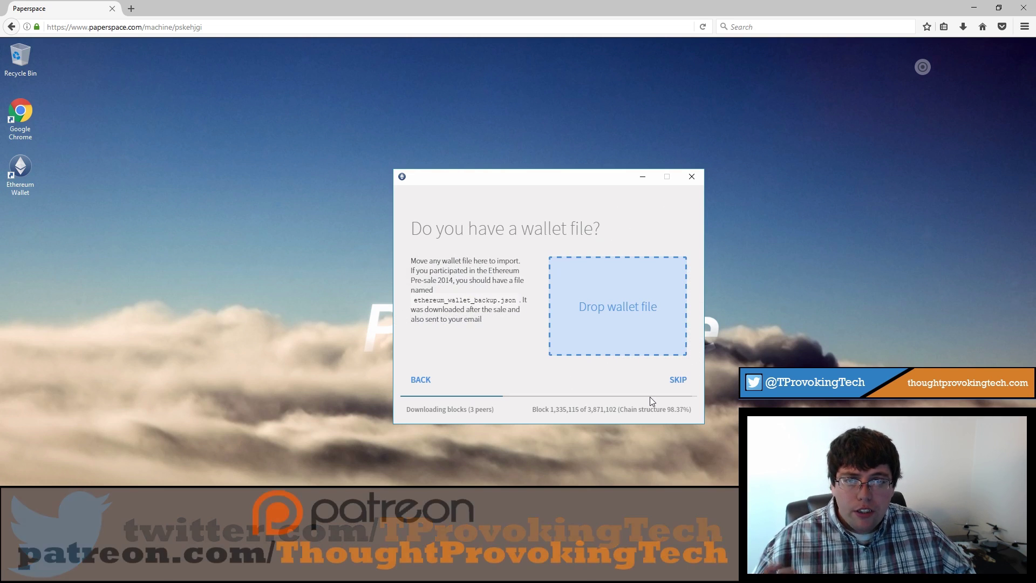
pyautogui.click(679, 381)
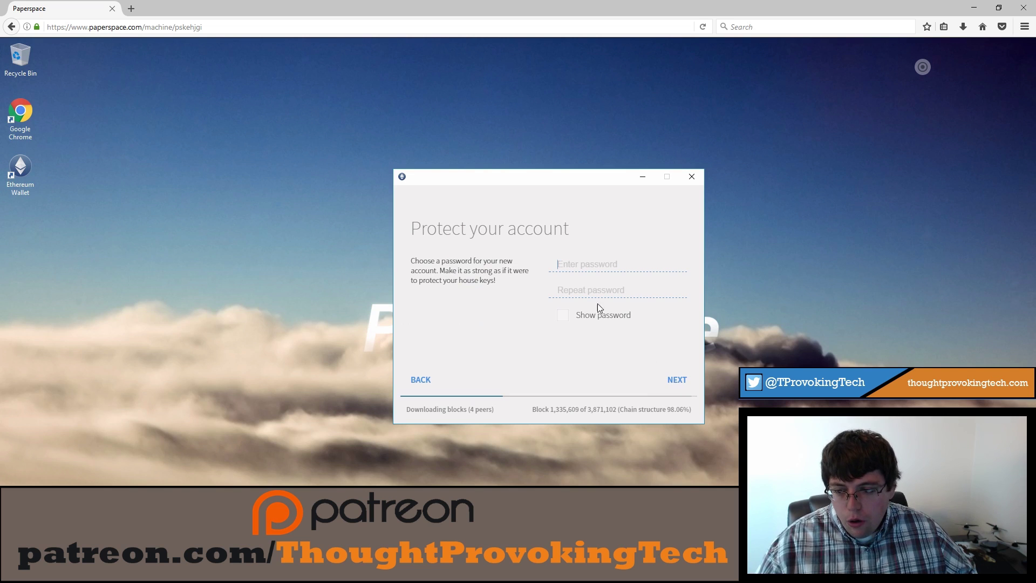
pyautogui.hotkey('ctrl', 'v')
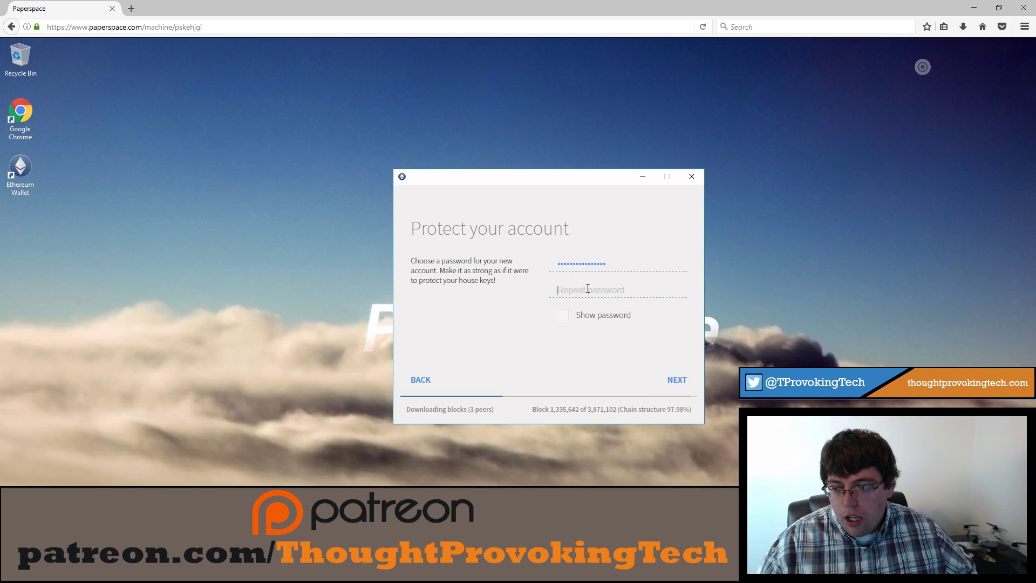
pyautogui.hotkey('ctrl', 'v')
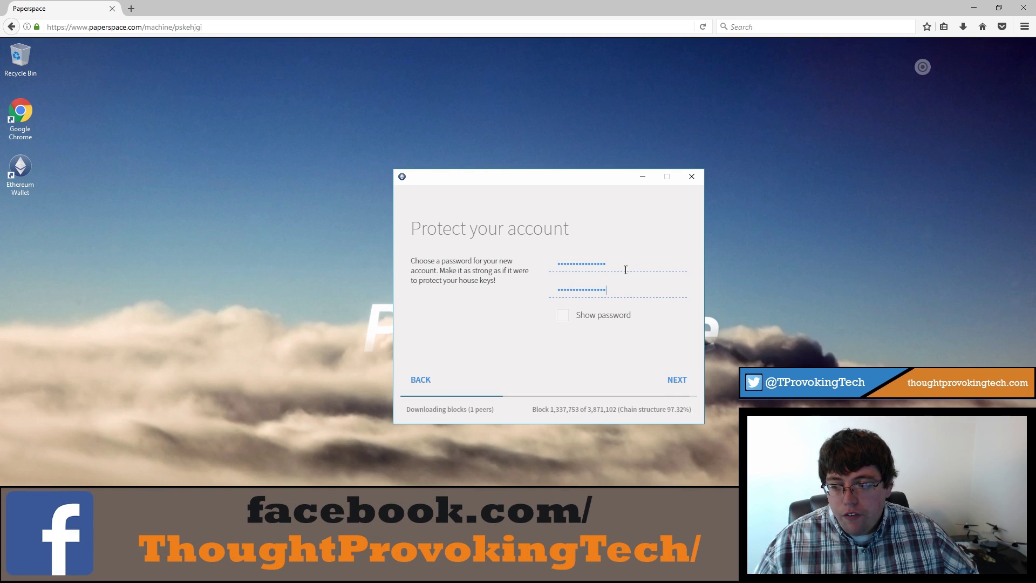
# - Create the Main account (etherbase) and dismiss the backup reminder to reach Load it up!
pyautogui.click(674, 381)
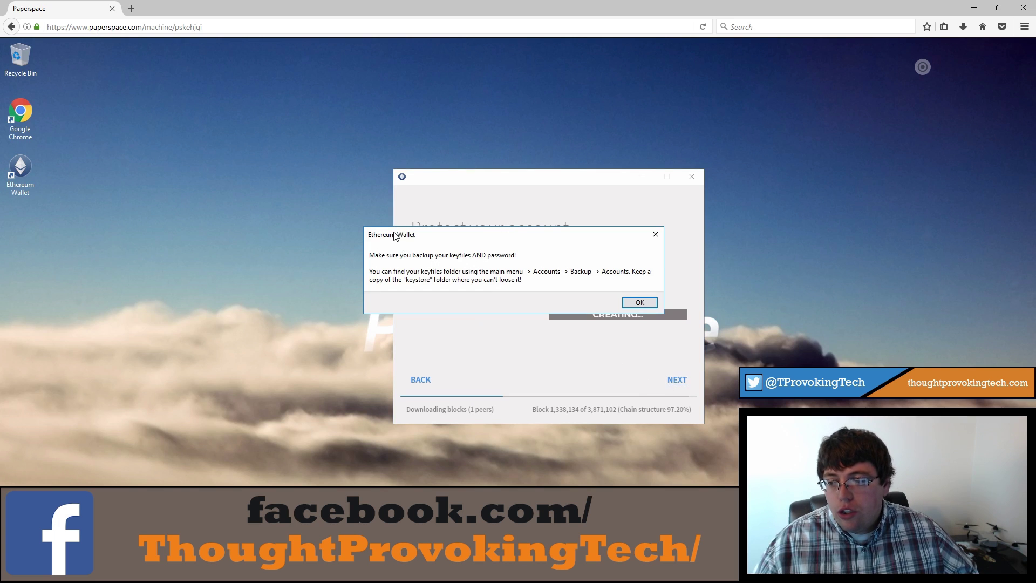
pyautogui.moveTo(399, 234); pyautogui.dragTo(432, 220)
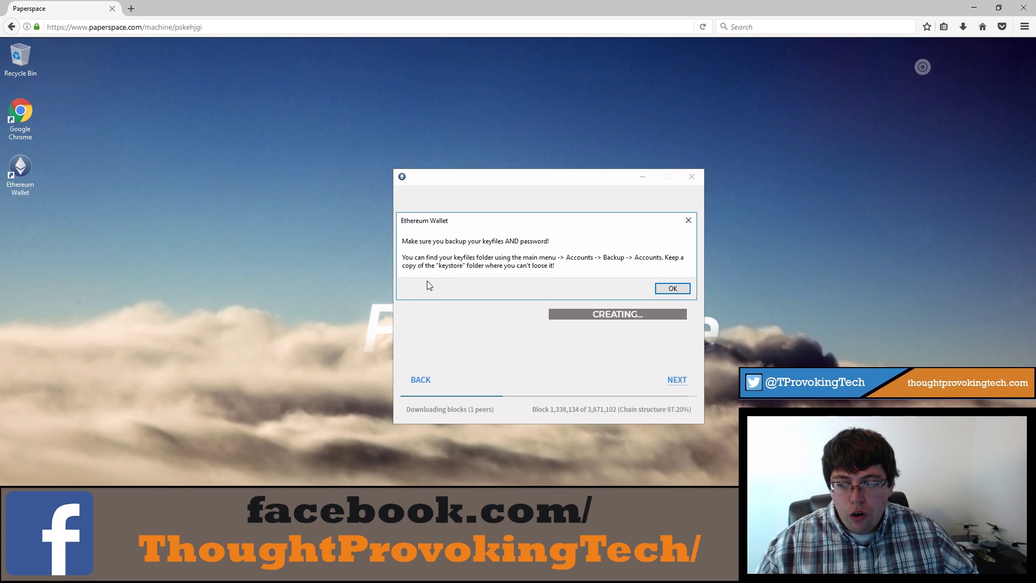
pyautogui.click(672, 290)
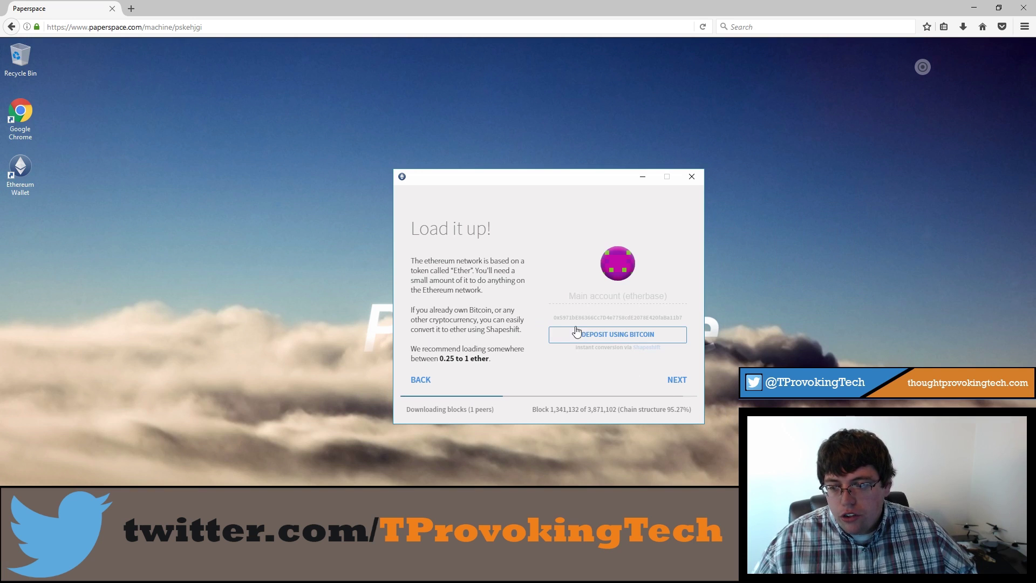
# - Pass the funding page and step through two recipe suggestions to Create a blockchain organization
pyautogui.moveTo(568, 318); pyautogui.dragTo(686, 318)
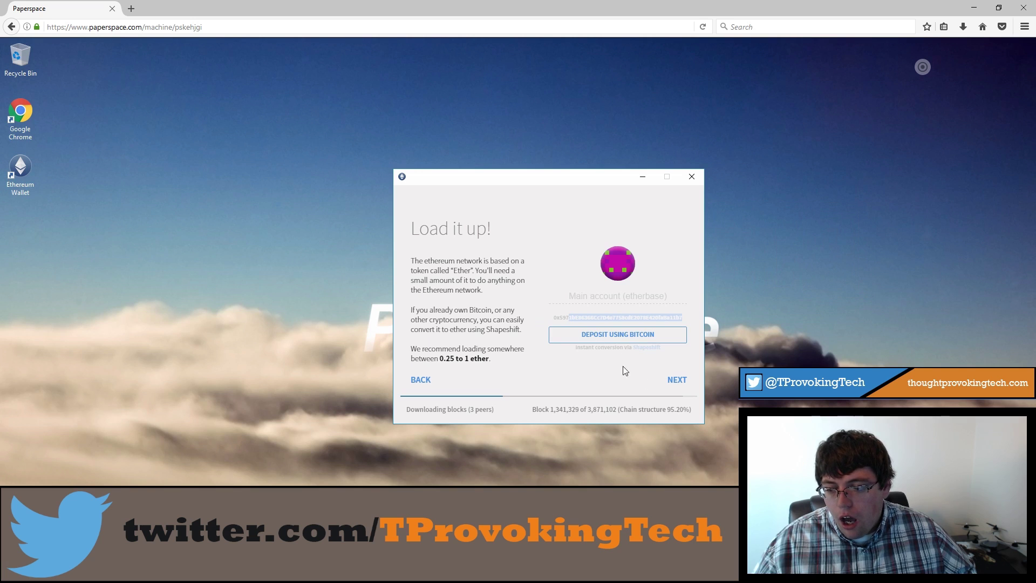
pyautogui.click(588, 320)
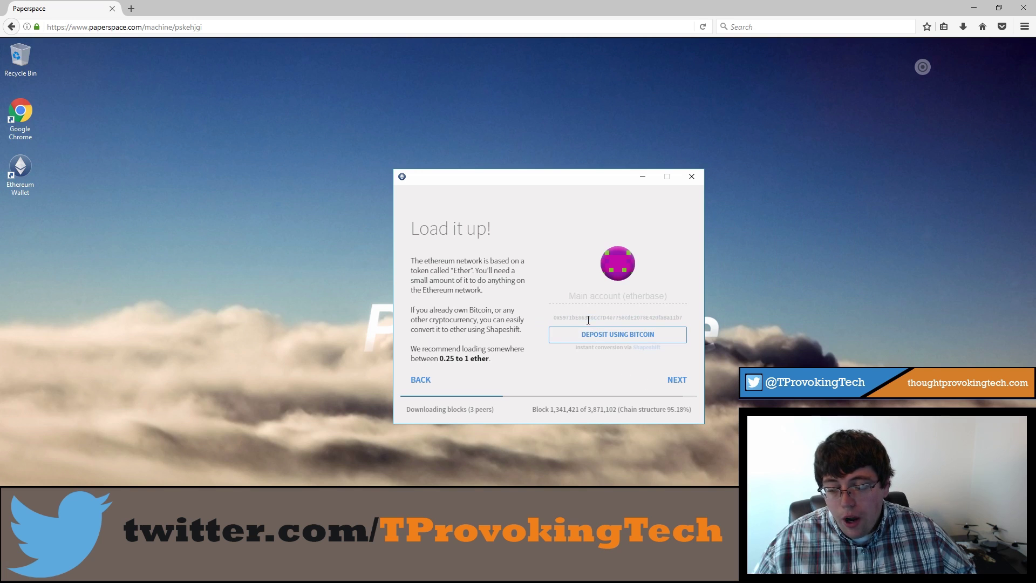
pyautogui.click(676, 380)
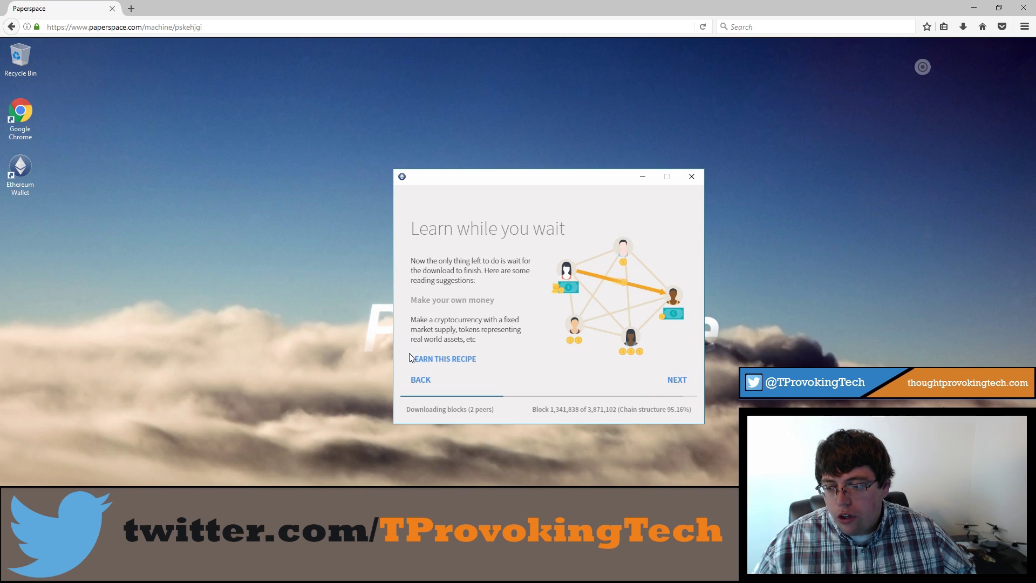
pyautogui.click(677, 381)
pyautogui.click(677, 381)
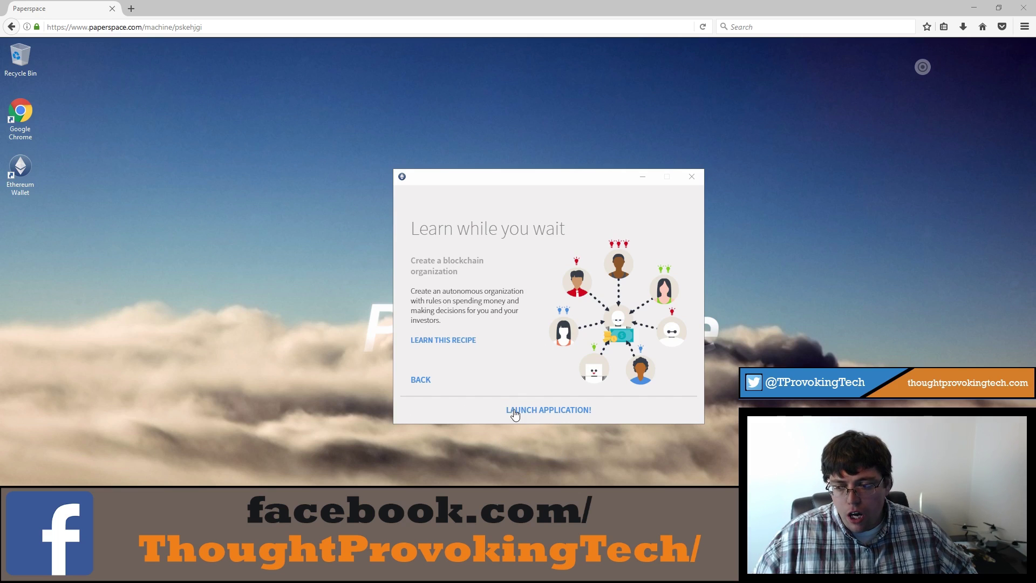
# - Launch the wallet application so Accounts Overview lists Investments and Main Account at 0.00 ether
pyautogui.click(550, 411)
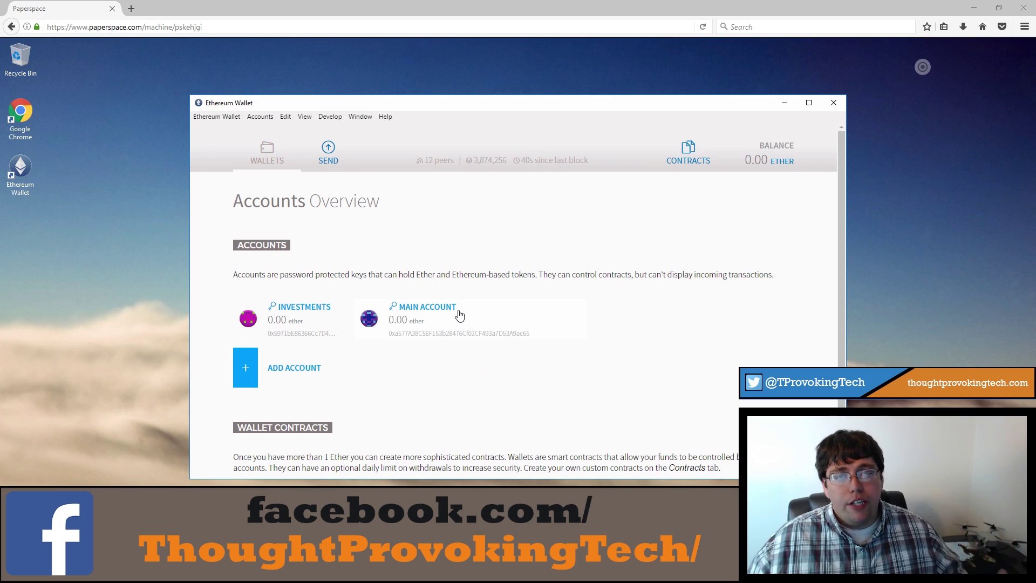
pyautogui.click(281, 308)
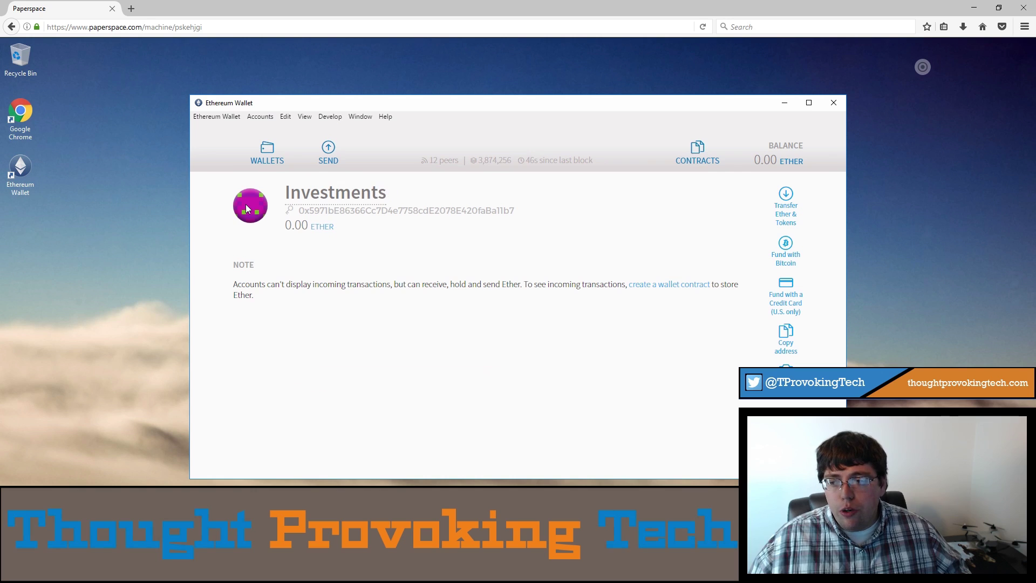
pyautogui.click(268, 154)
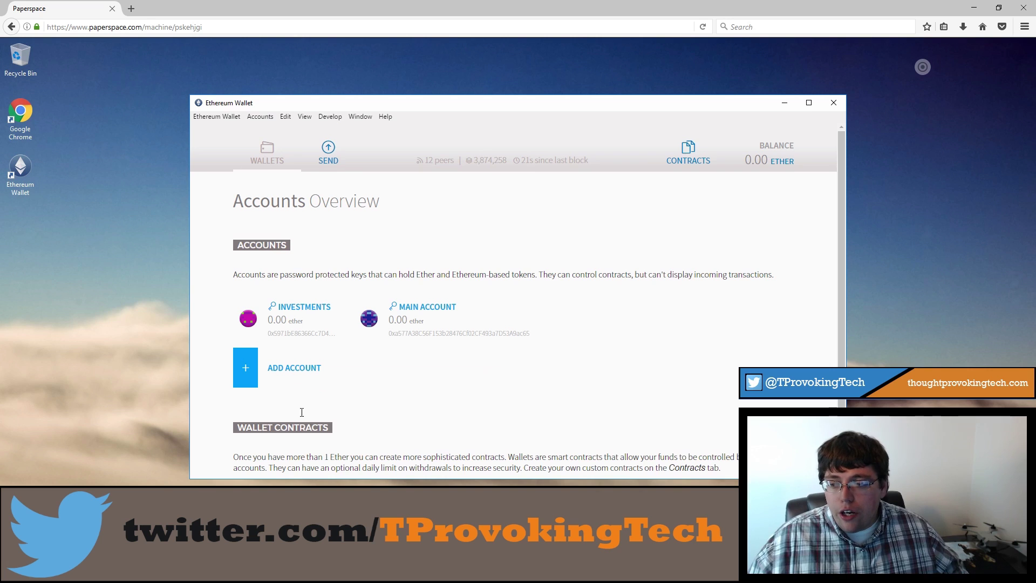
# - Open the add-account dialog and close it without creating an account
pyautogui.click(301, 378)
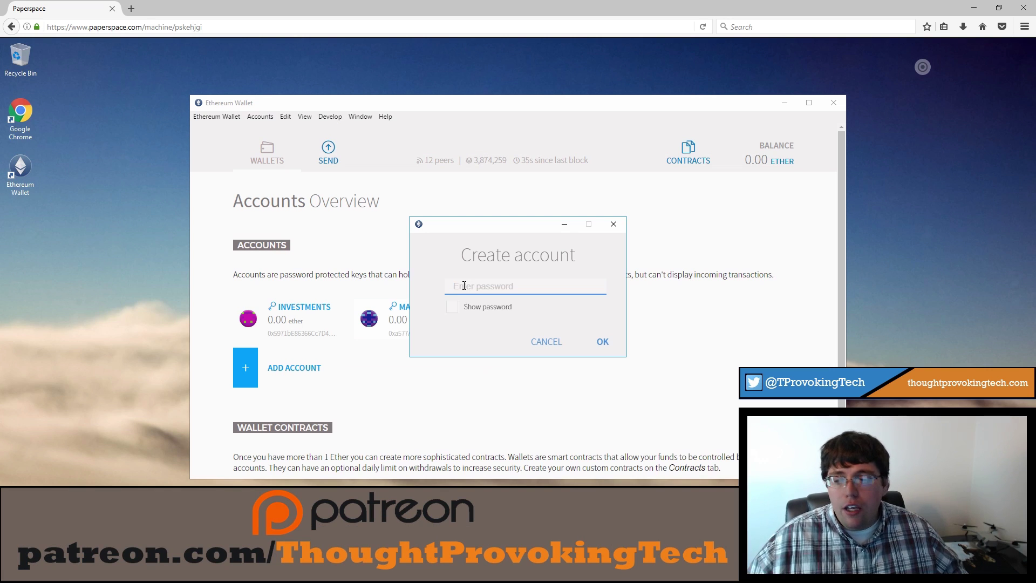
pyautogui.click(615, 224)
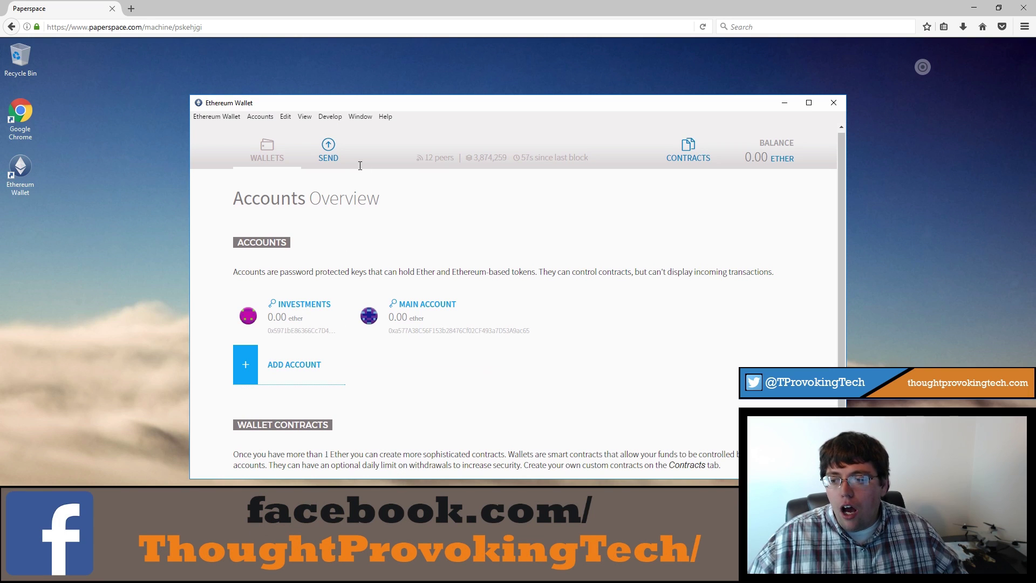
# - Open the Main account page, select its address and 0.00 ether balance, and copy the address
pyautogui.click(407, 311)
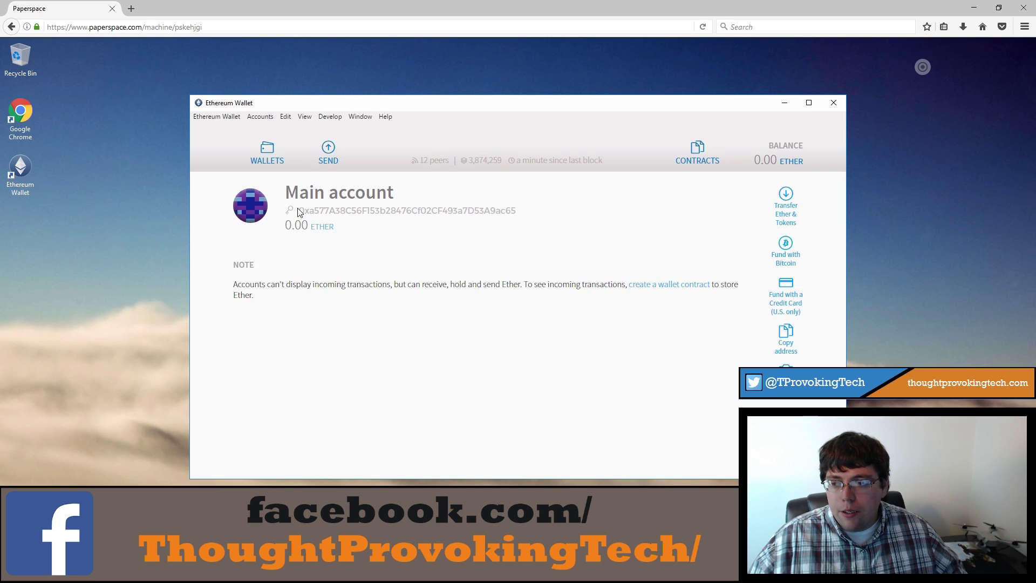
pyautogui.moveTo(300, 210); pyautogui.dragTo(518, 210)
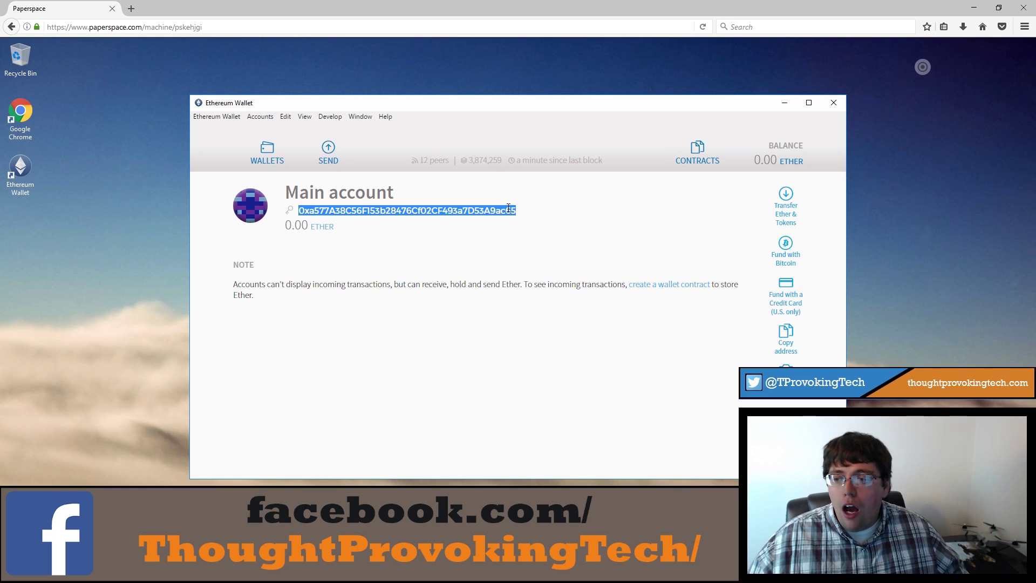
pyautogui.click(508, 208)
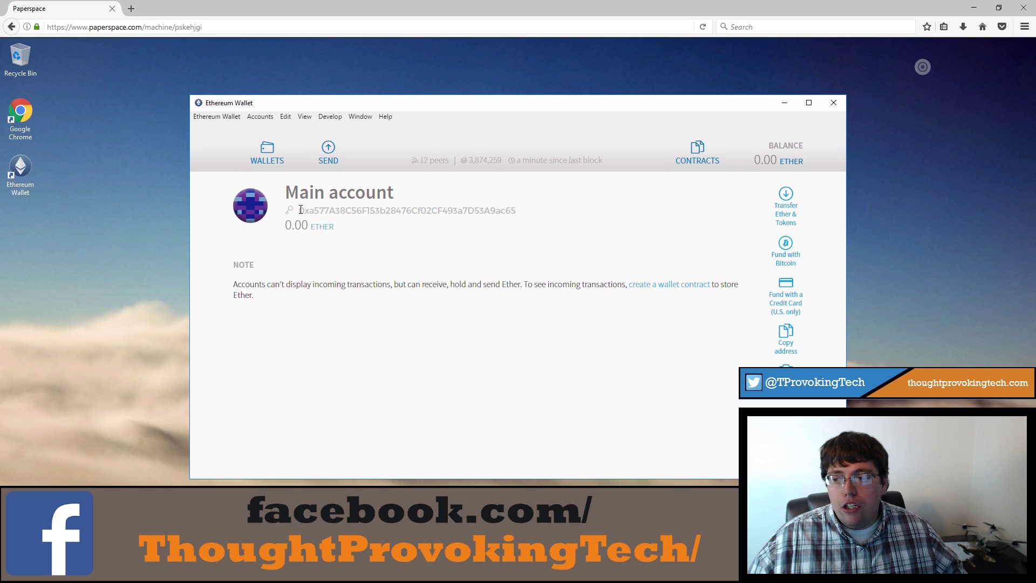
pyautogui.moveTo(301, 210); pyautogui.dragTo(518, 211)
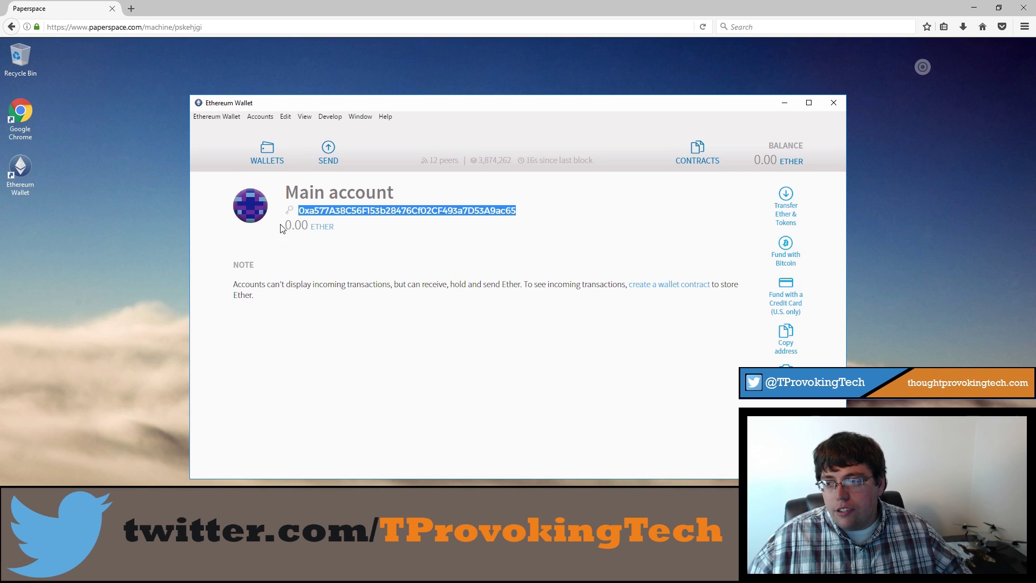
pyautogui.moveTo(280, 228); pyautogui.dragTo(348, 233)
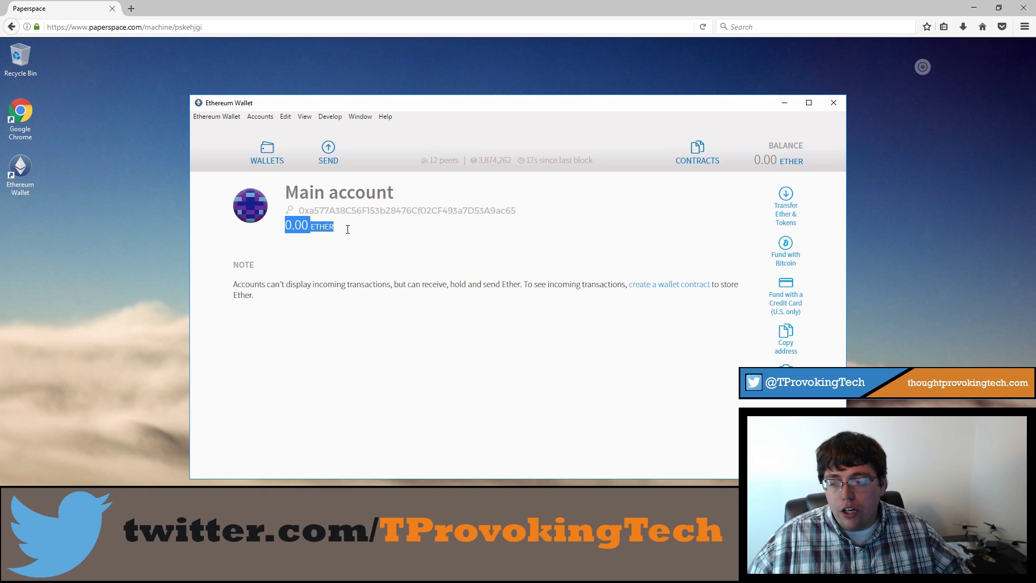
pyautogui.click(782, 350)
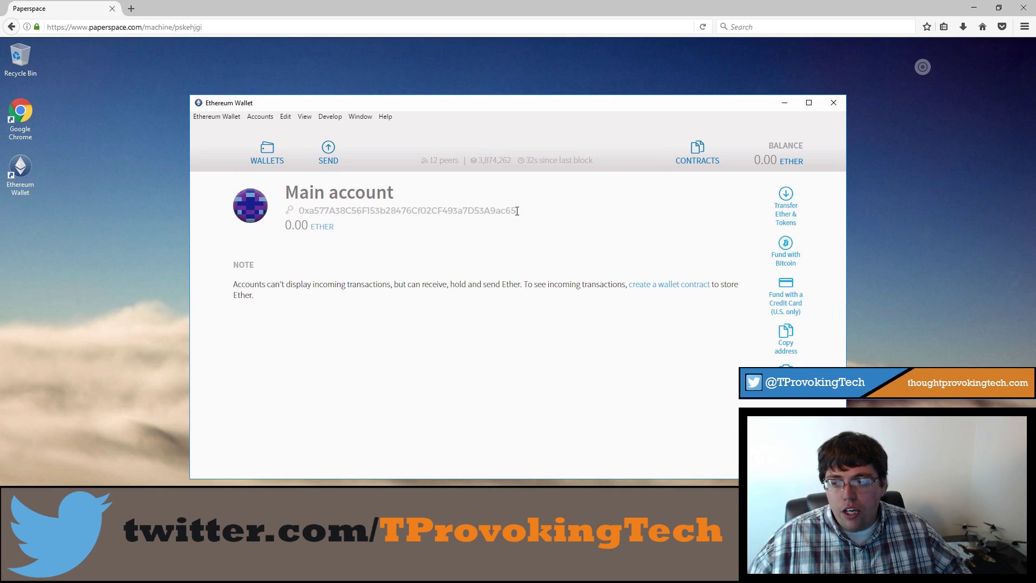
pyautogui.moveTo(515, 211); pyautogui.dragTo(298, 213)
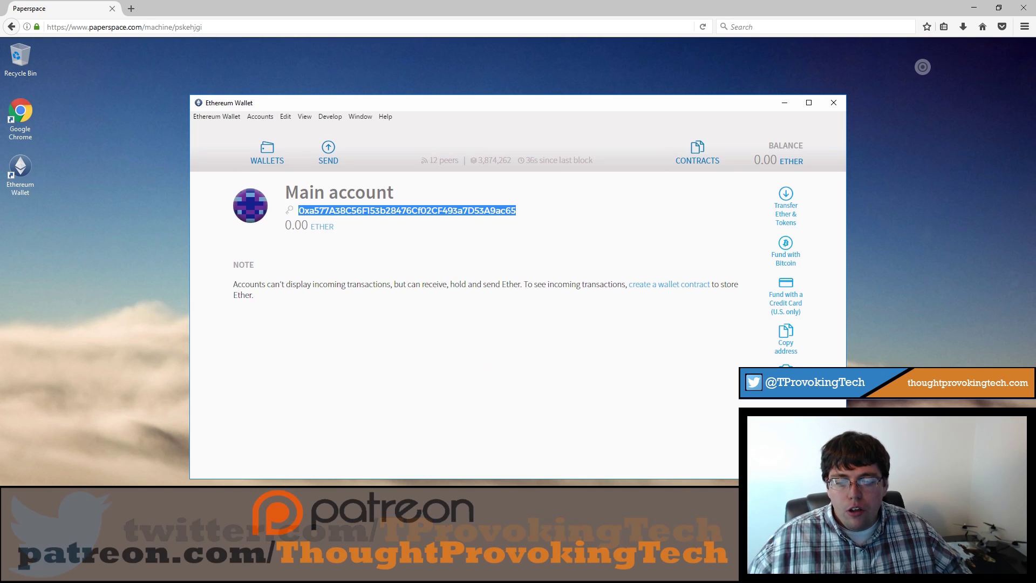
# - Show the Main account address as a QR code, close it, and reselect the address
pyautogui.click(785, 378)
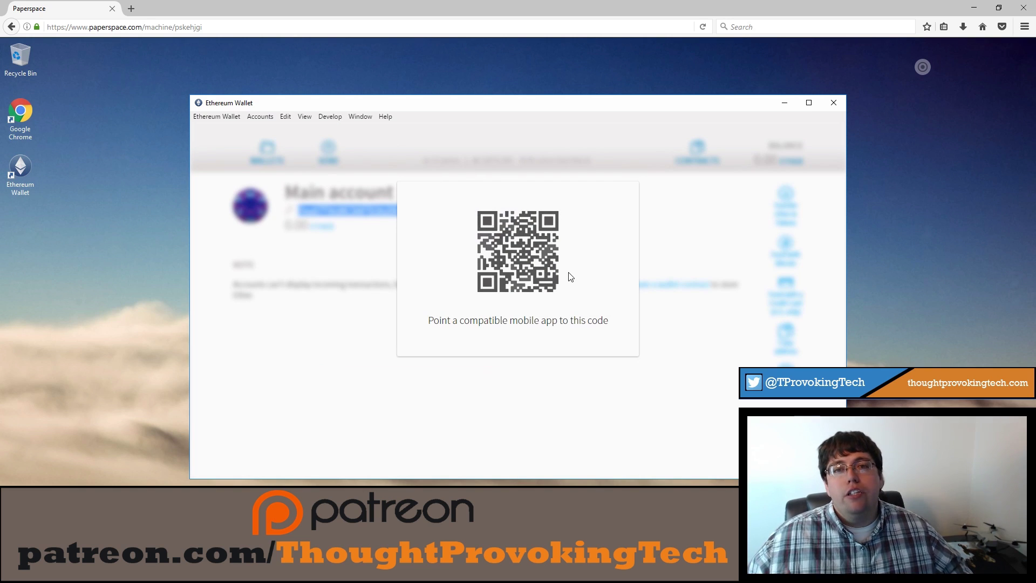
pyautogui.click(687, 227)
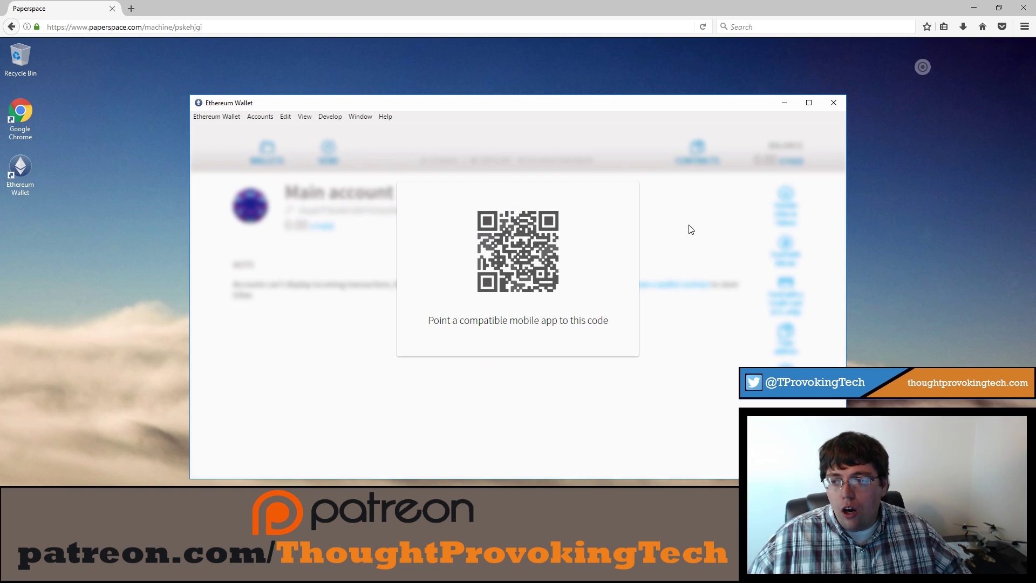
pyautogui.moveTo(298, 210); pyautogui.dragTo(521, 212)
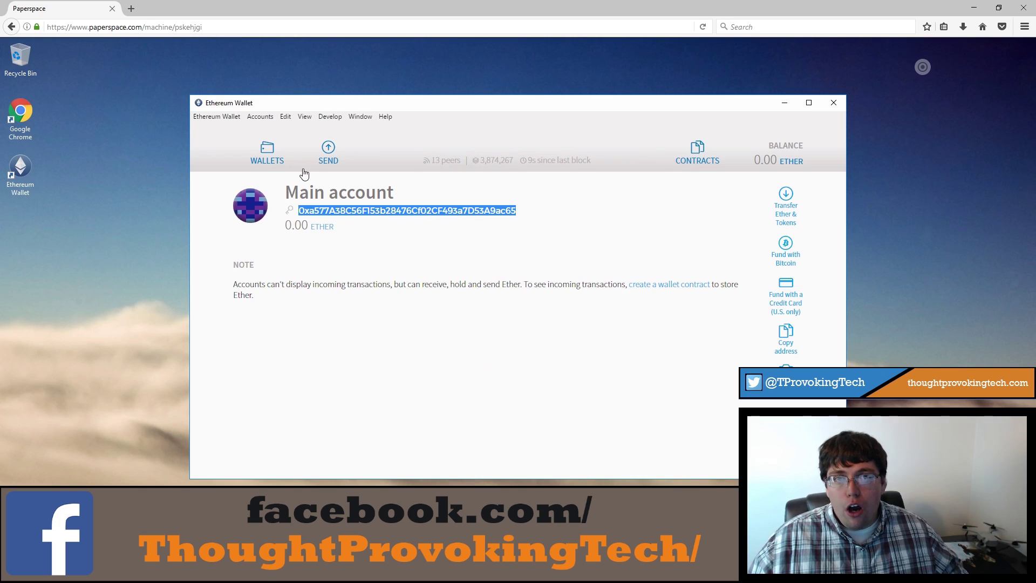
# - Open the Send funds form and paste the Main account address as the recipient
pyautogui.click(260, 155)
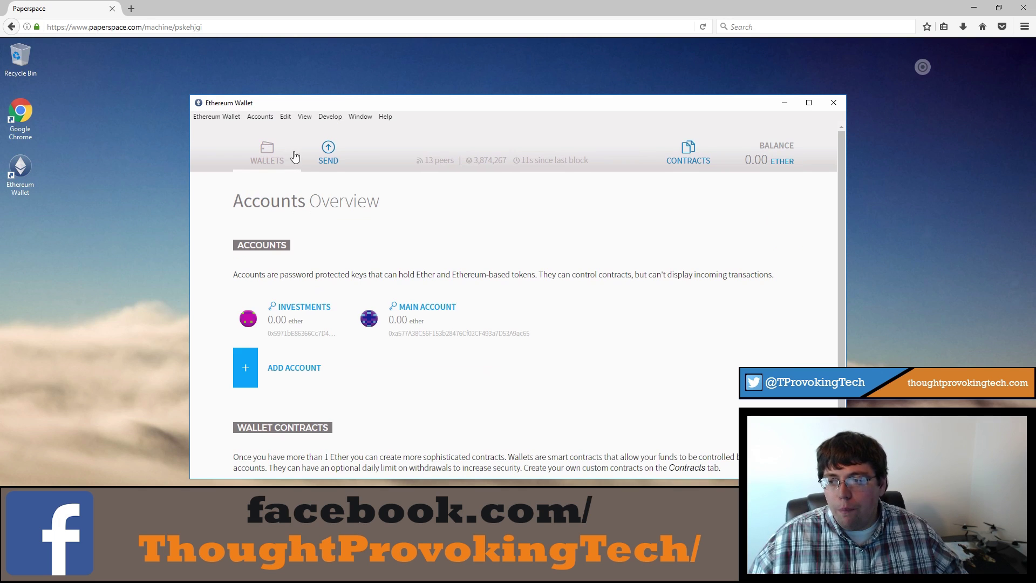
pyautogui.click(330, 155)
pyautogui.click(308, 286)
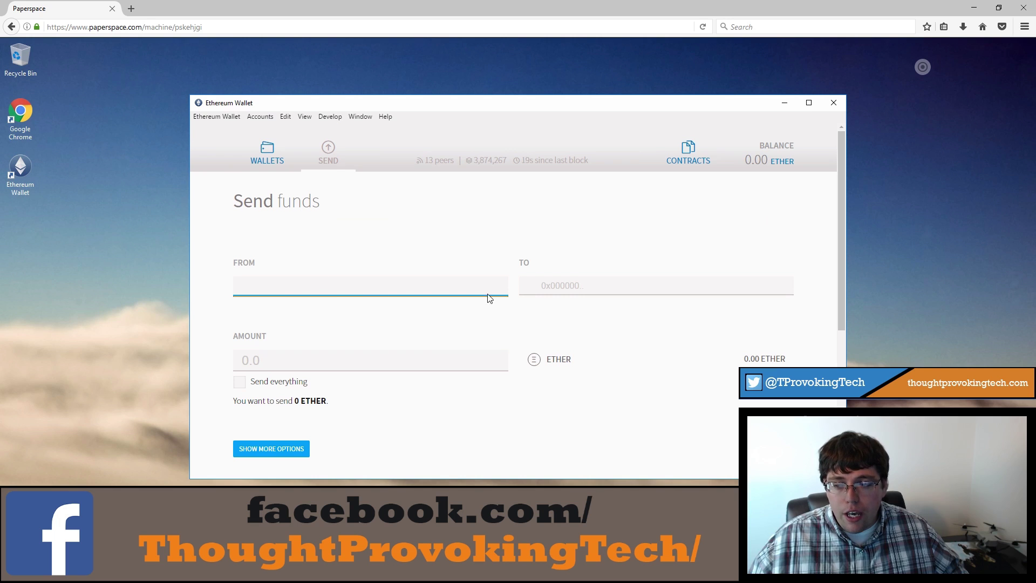
pyautogui.click(531, 286)
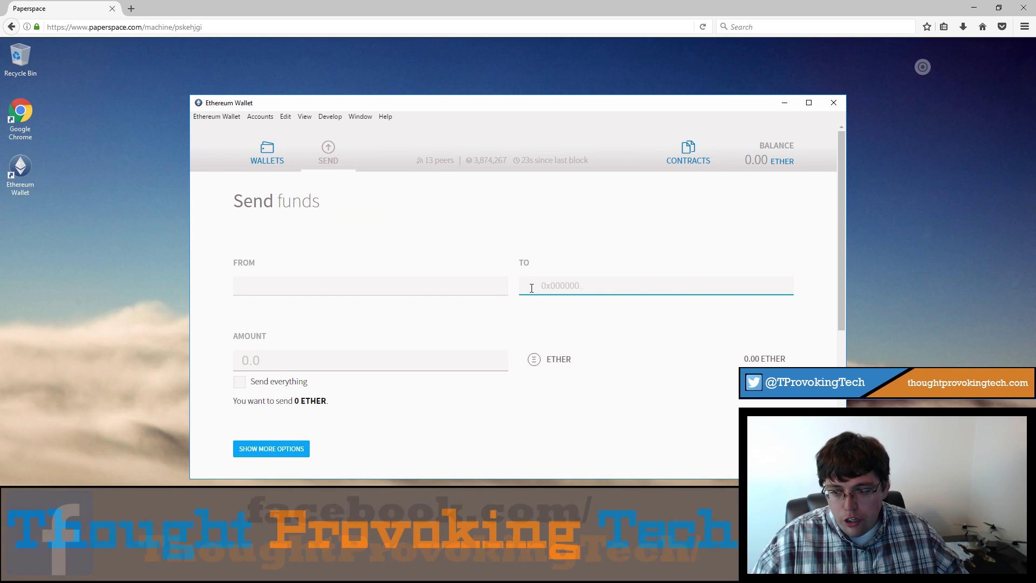
pyautogui.hotkey('ctrl', 'v')
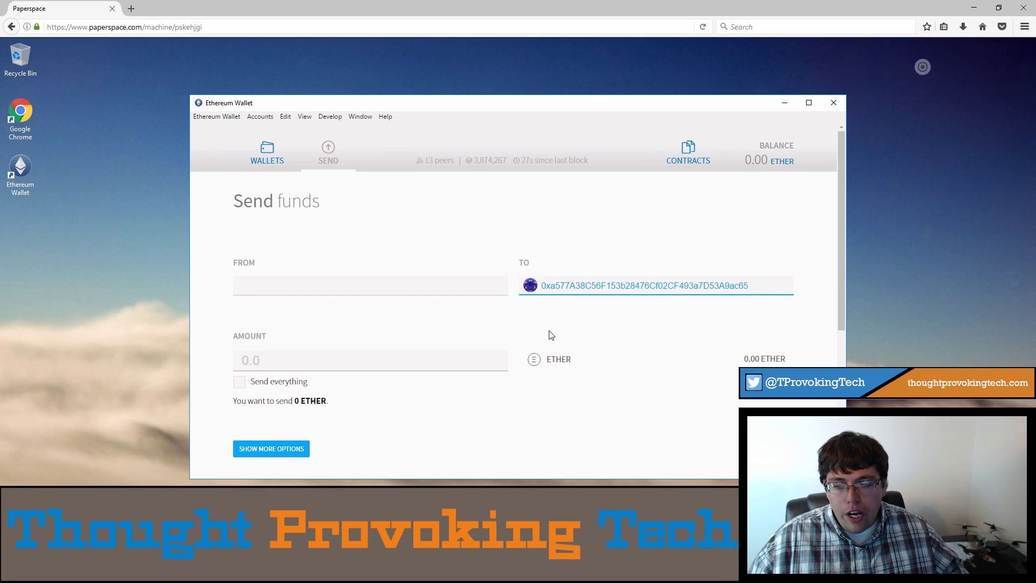
# - Delete the pasted recipient address and move to the Amount field
pyautogui.doubleClick(540, 286)
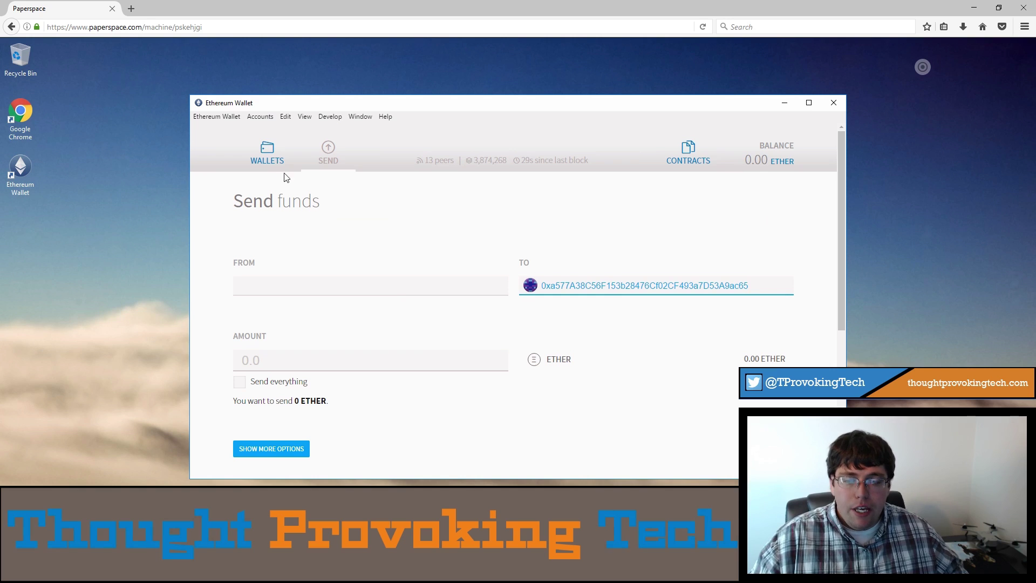
pyautogui.press('BackSpace')
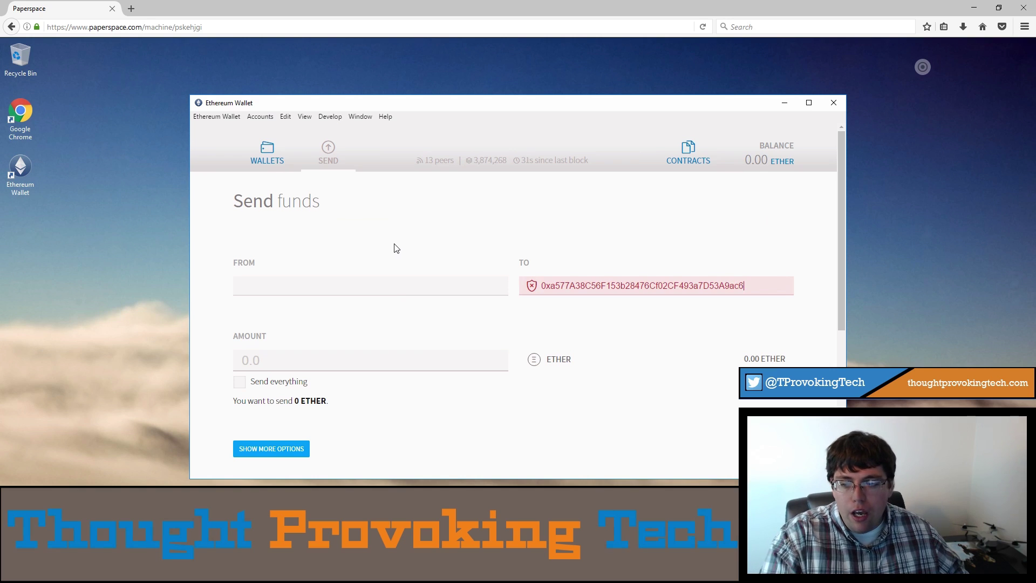
pyautogui.press('BackSpace')
pyautogui.press('BackSpace')
pyautogui.press('BackSpace')
pyautogui.press('BackSpace')
pyautogui.press('BackSpace')
pyautogui.press('BackSpace')
pyautogui.press('BackSpace')
pyautogui.press('BackSpace')
pyautogui.press('BackSpace')
pyautogui.press('BackSpace')
pyautogui.press('BackSpace')
pyautogui.press('BackSpace')
pyautogui.press('BackSpace')
pyautogui.press('BackSpace')
pyautogui.press('BackSpace')
pyautogui.press('BackSpace')
pyautogui.press('BackSpace')
pyautogui.press('BackSpace')
pyautogui.press('BackSpace')
pyautogui.press('BackSpace')
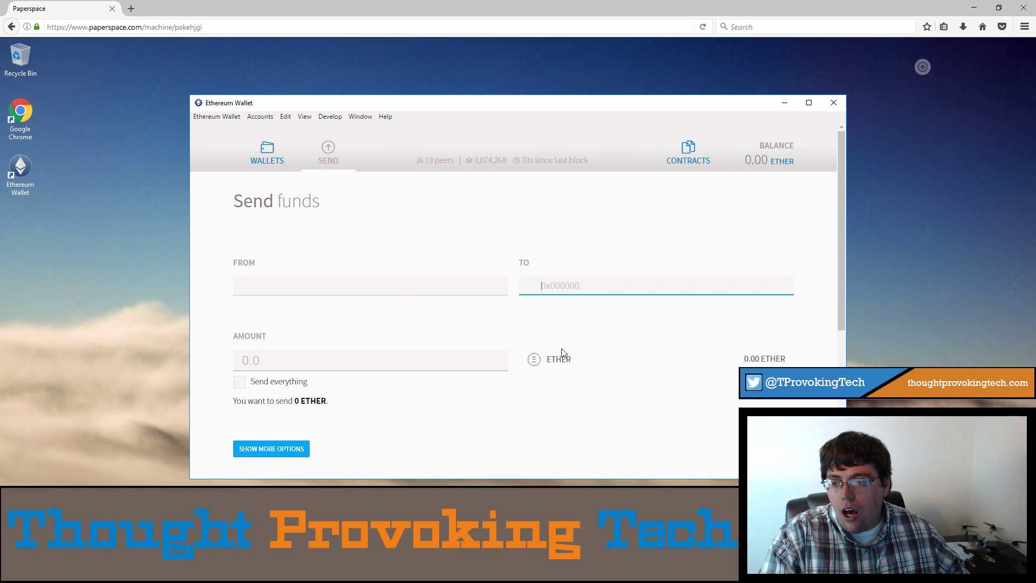
pyautogui.click(456, 360)
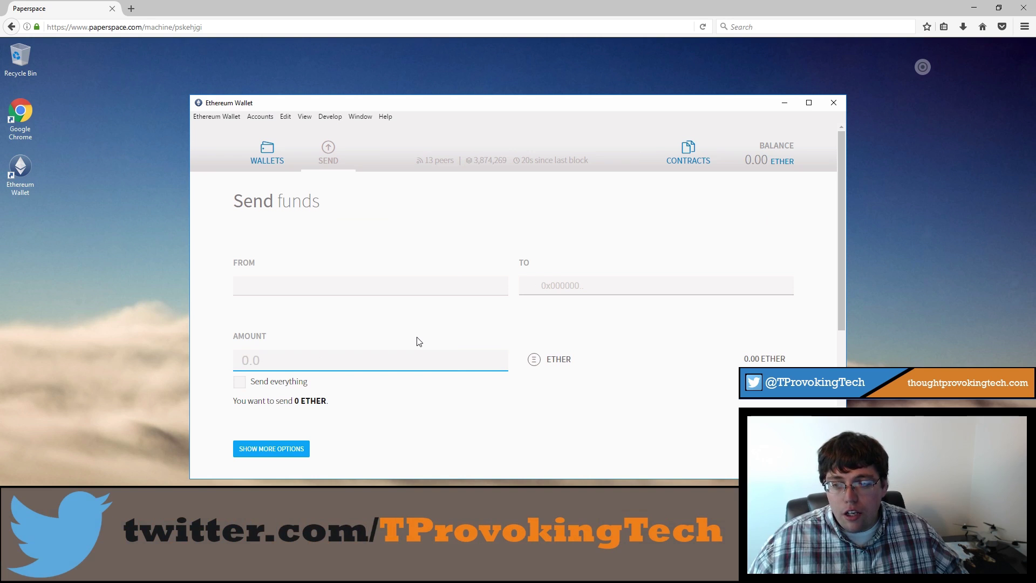
# - Return to Accounts Overview showing the Investments and Main accounts at 0.00 ether
pyautogui.click(267, 161)
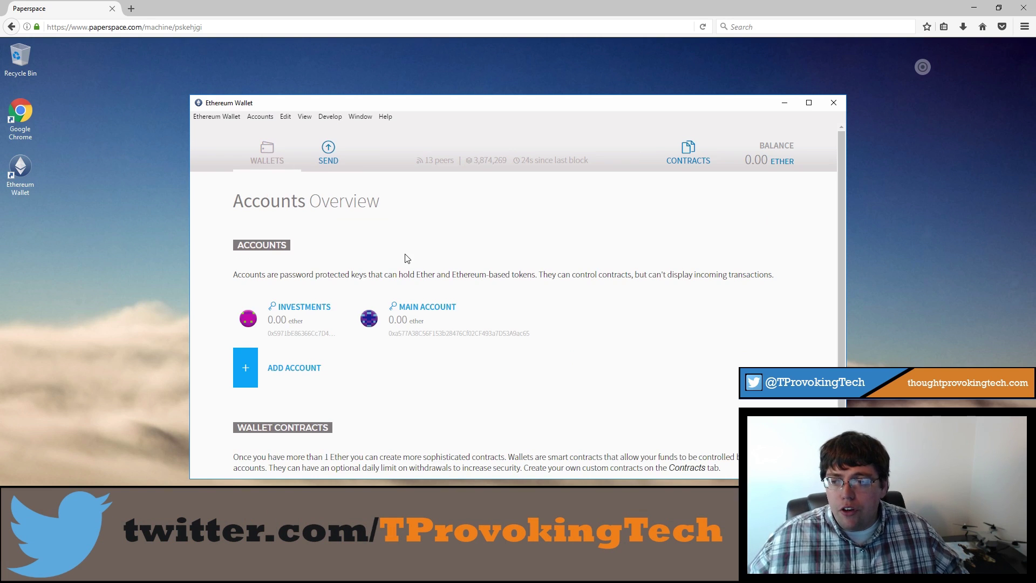